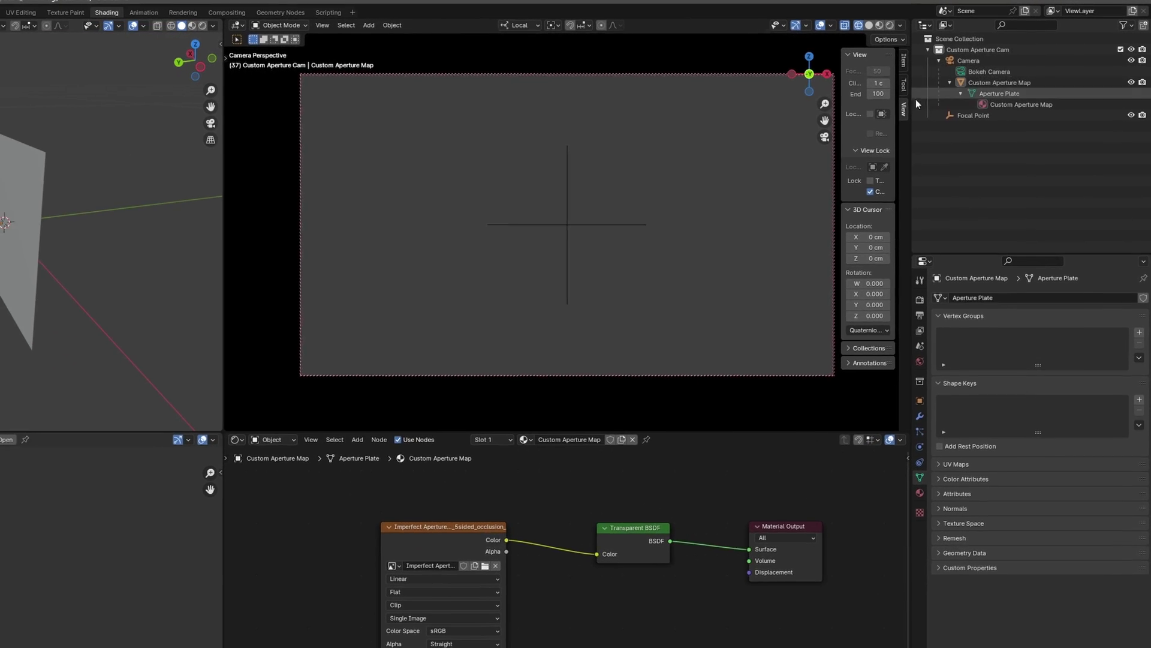
- Select the Bokeh Camera and orbit the side view around the aperture plate
click(1009, 63)
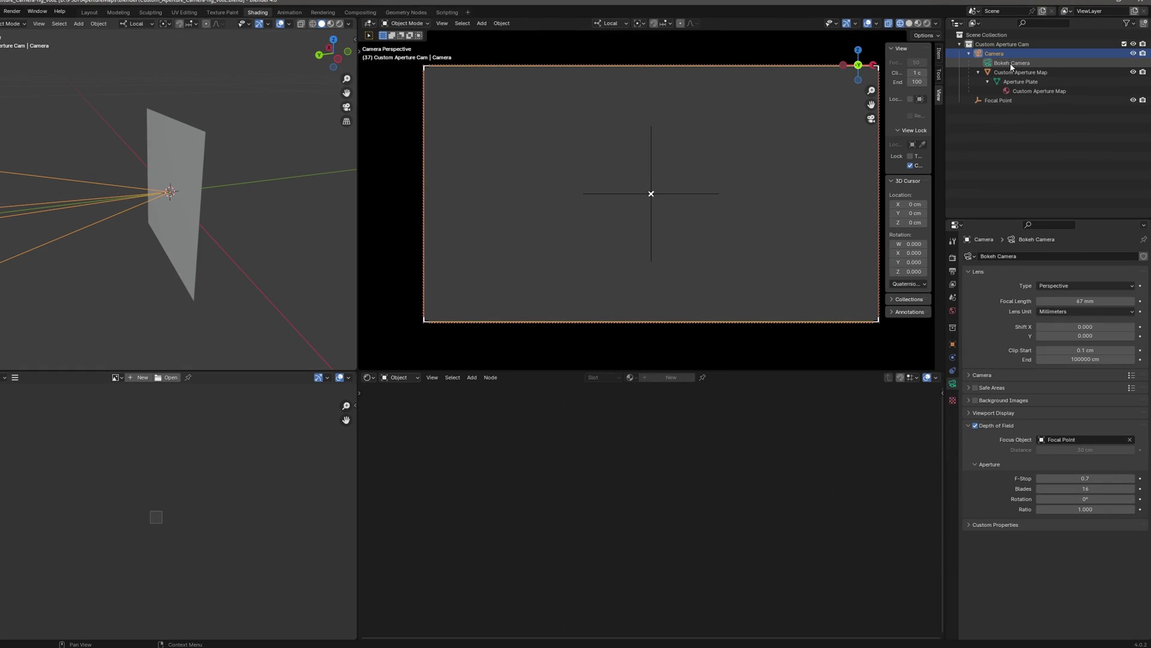
click(1012, 64)
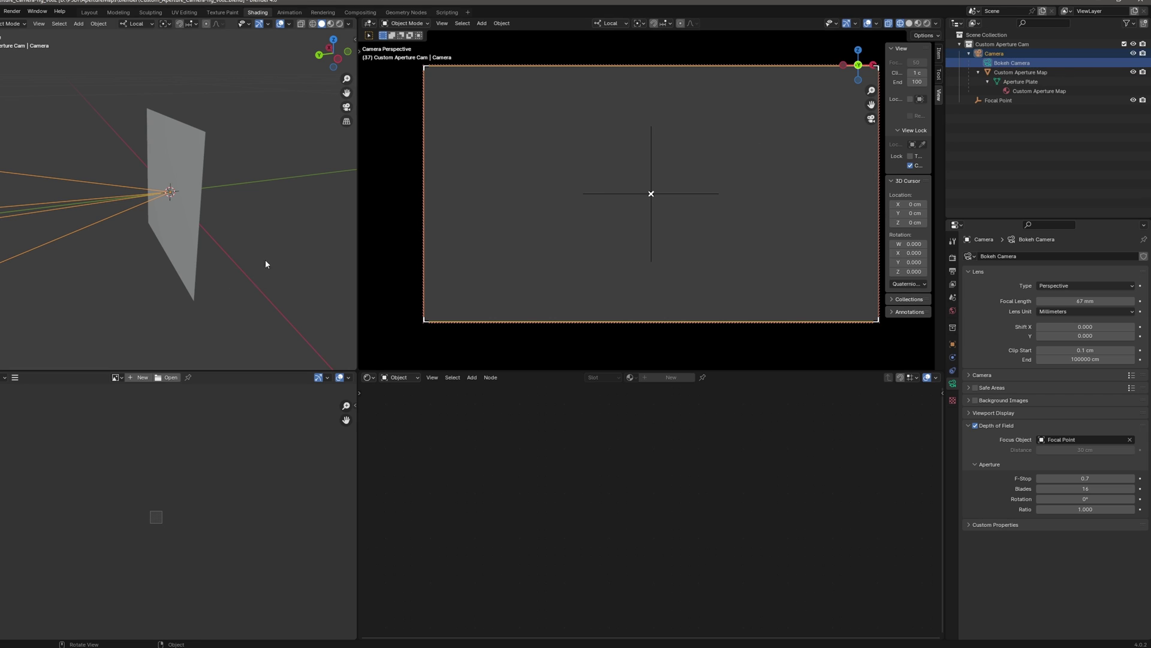
mouse_move(265, 264)
middle_down()
mouse_move(176, 233)
mouse_move(198, 171)
mouse_move(189, 196)
mouse_move(216, 206)
mouse_move(207, 166)
middle_up()
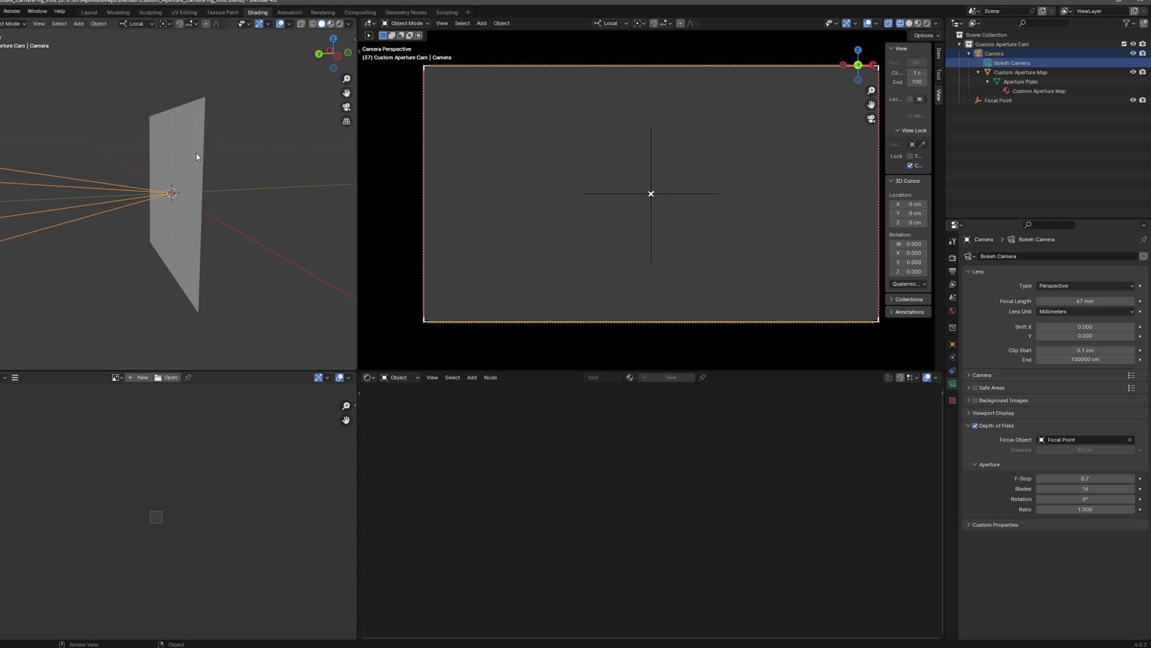
- Select the Aperture Plate, turn it to face forward, and recentre its material node graph
click(196, 157)
click(1041, 82)
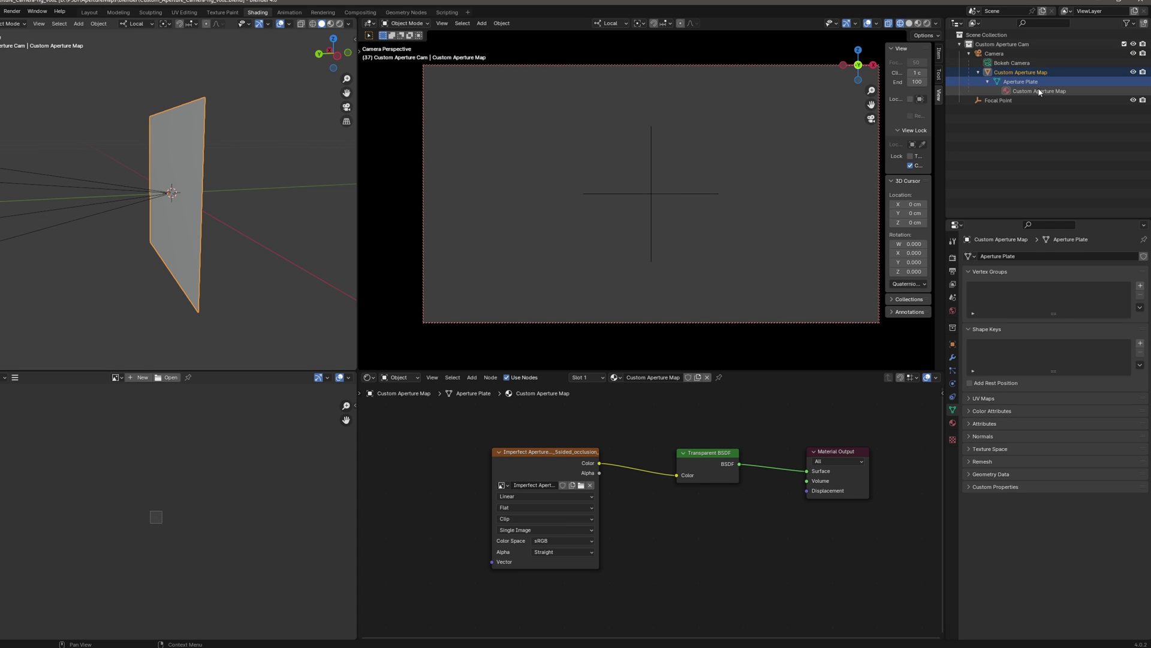
mouse_move(203, 240)
middle_down()
mouse_move(231, 244)
mouse_move(157, 137)
middle_up()
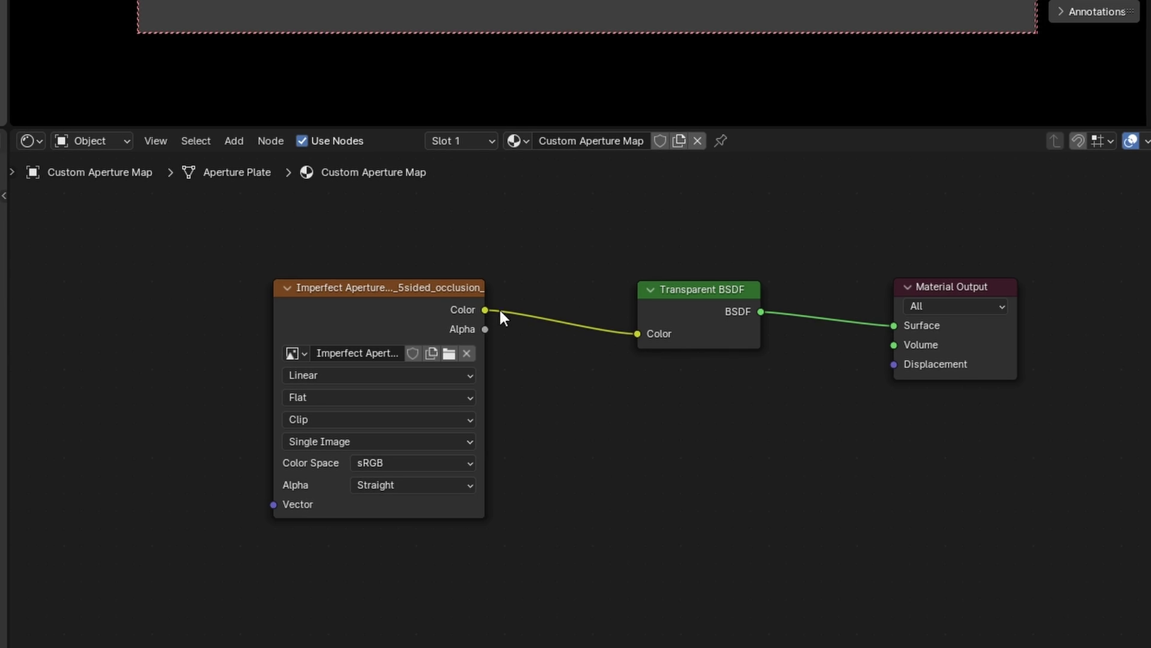
middle_drag(499, 308, 492, 356)
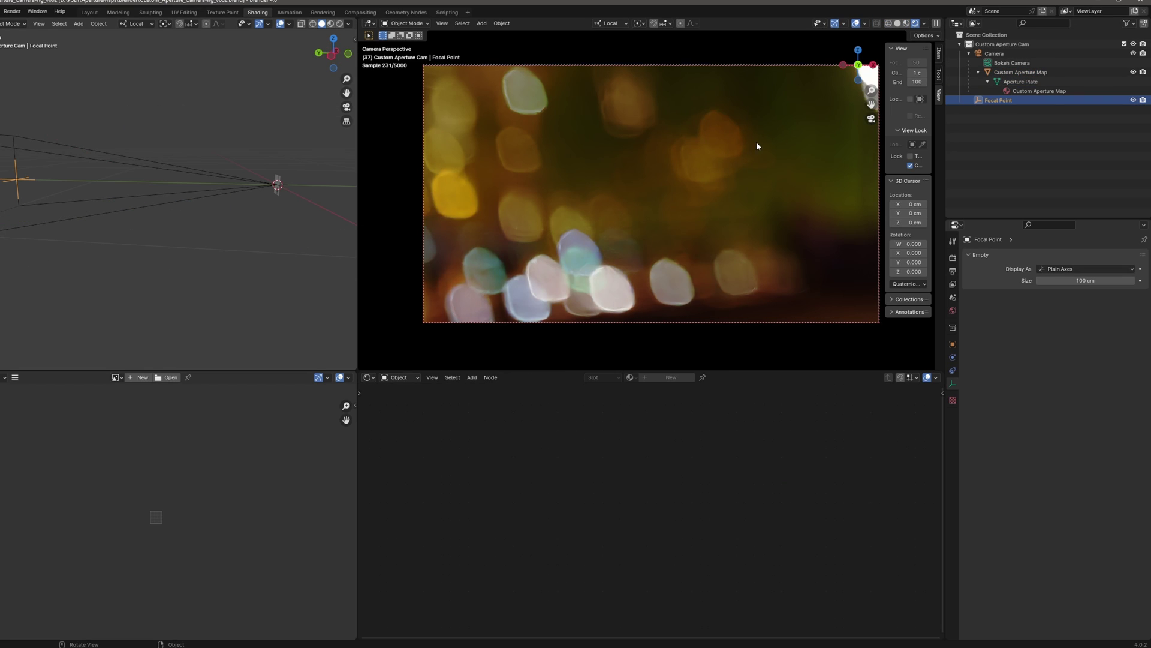
- Collapse Custom Aperture Map in the Outliner and hide it from the viewport
click(1026, 89)
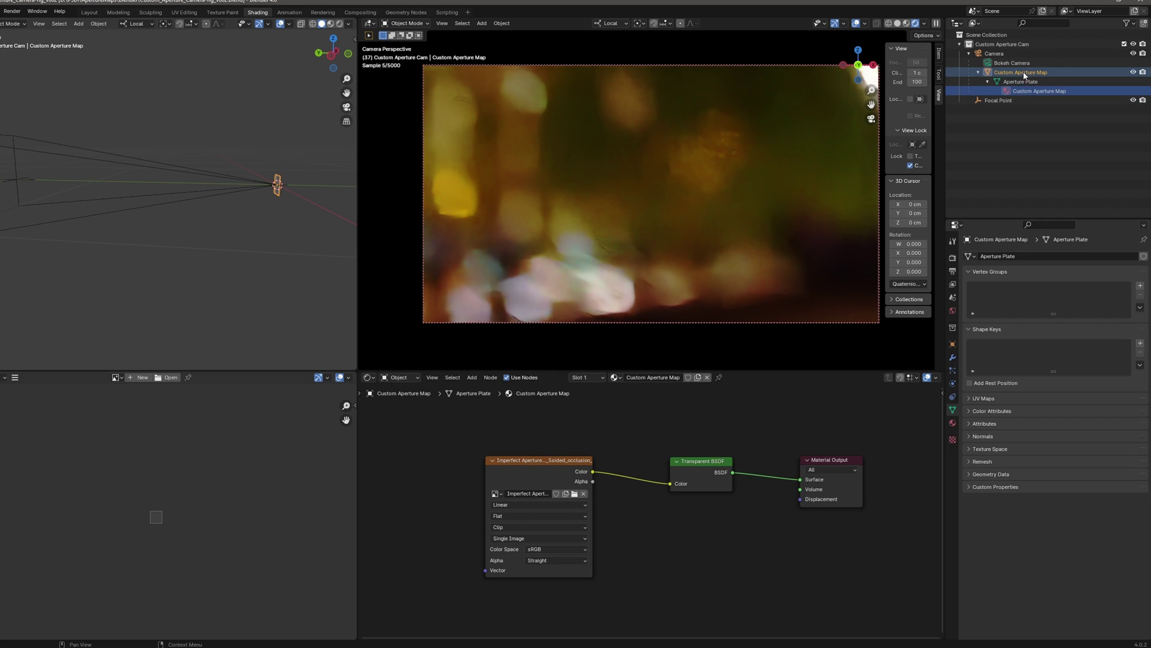
click(978, 73)
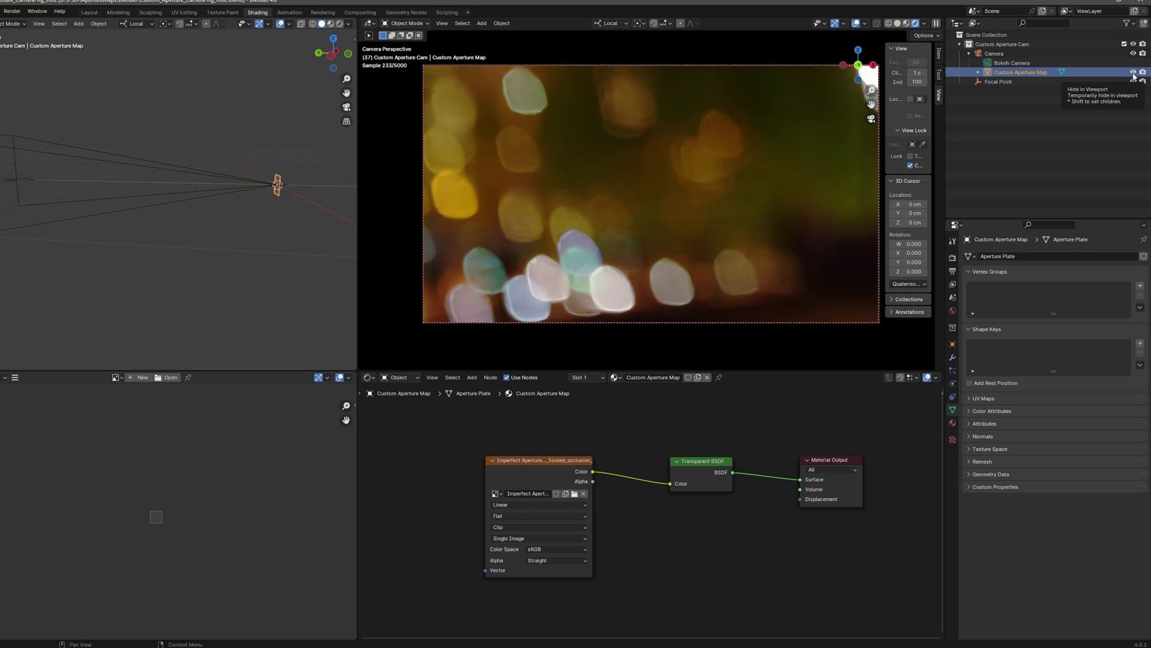
click(1134, 73)
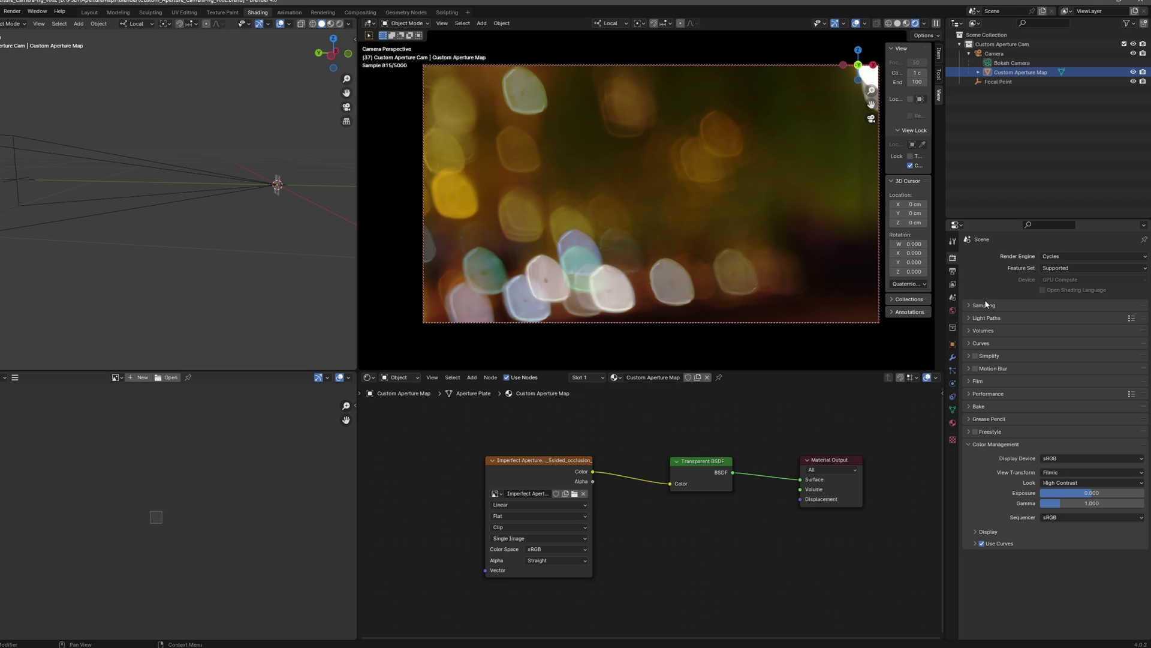
- Raise the Film exposure to brighten the render and turn the camera to a new framing
click(969, 381)
drag(1073, 394, 1106, 390)
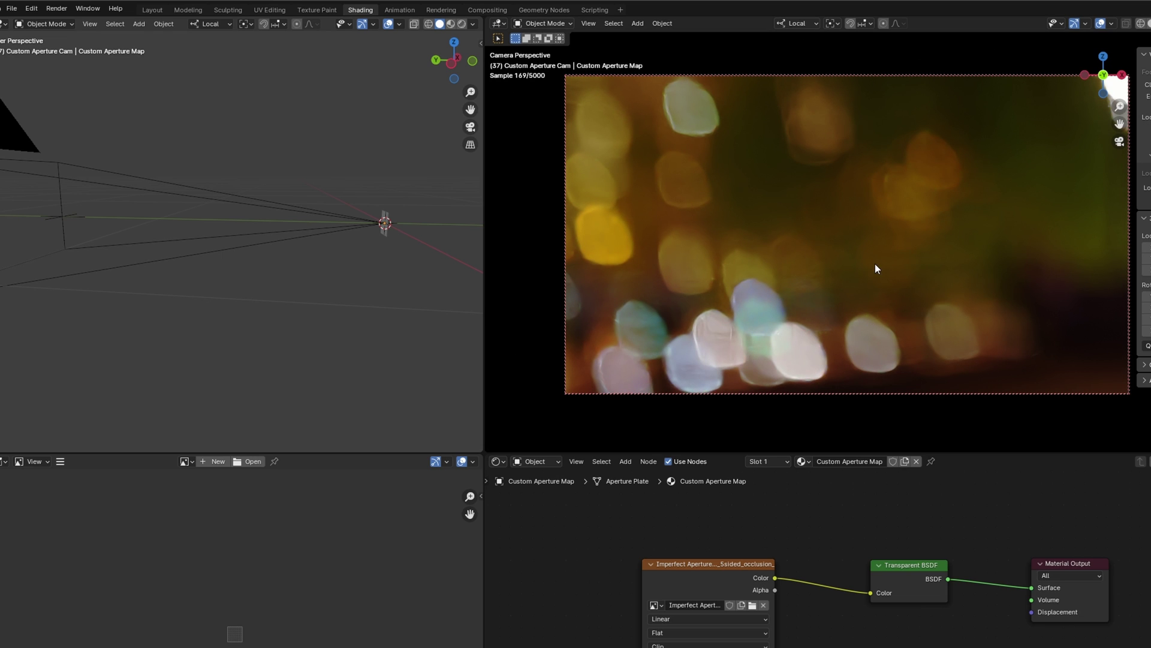
mouse_move(876, 268)
middle_down()
mouse_move(847, 275)
mouse_move(764, 249)
mouse_move(734, 235)
mouse_move(746, 225)
middle_up()
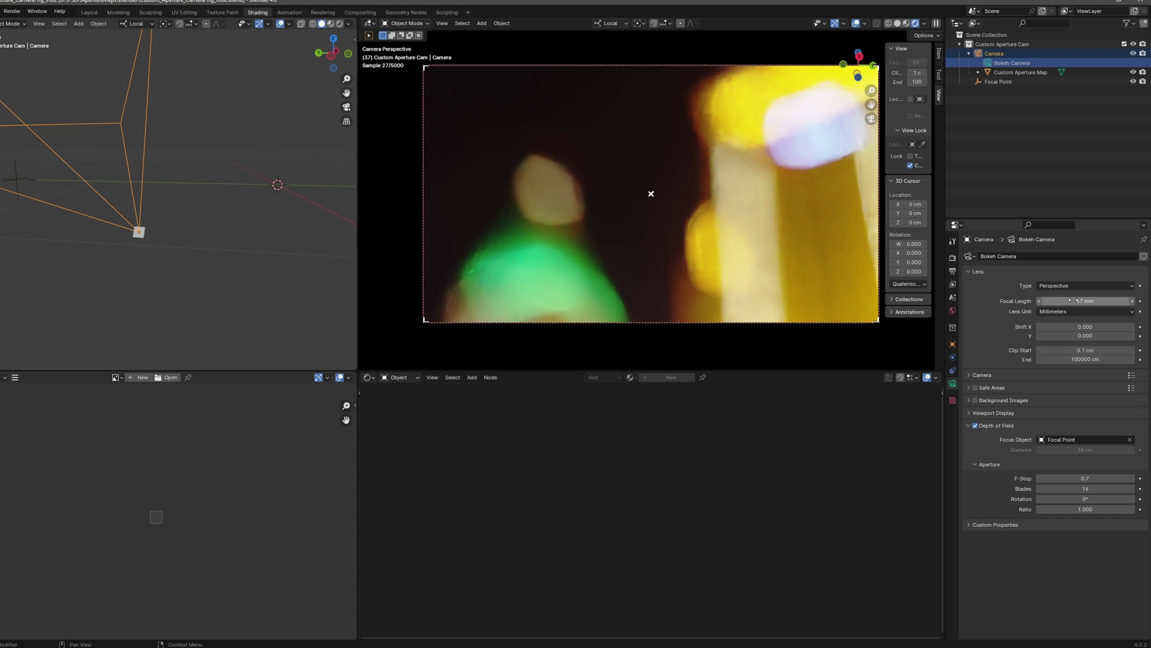
- Set focal length to 28 mm and f-stop to 0.6, after briefly trying 0.2
drag(1071, 300, 1057, 299)
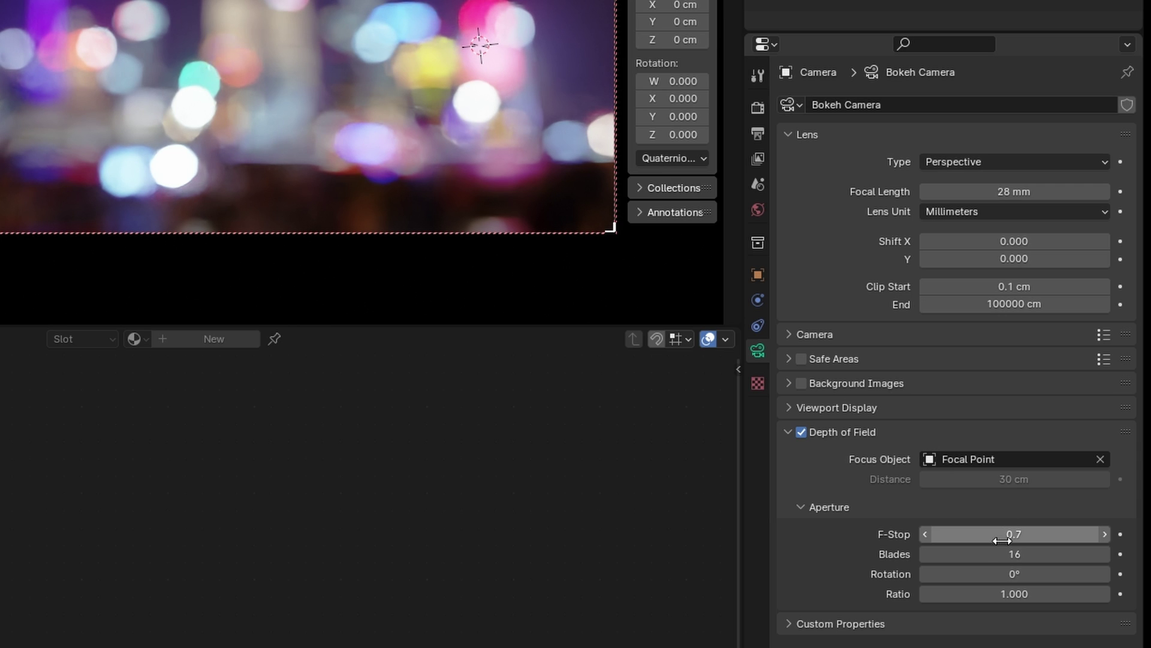
click(1037, 534)
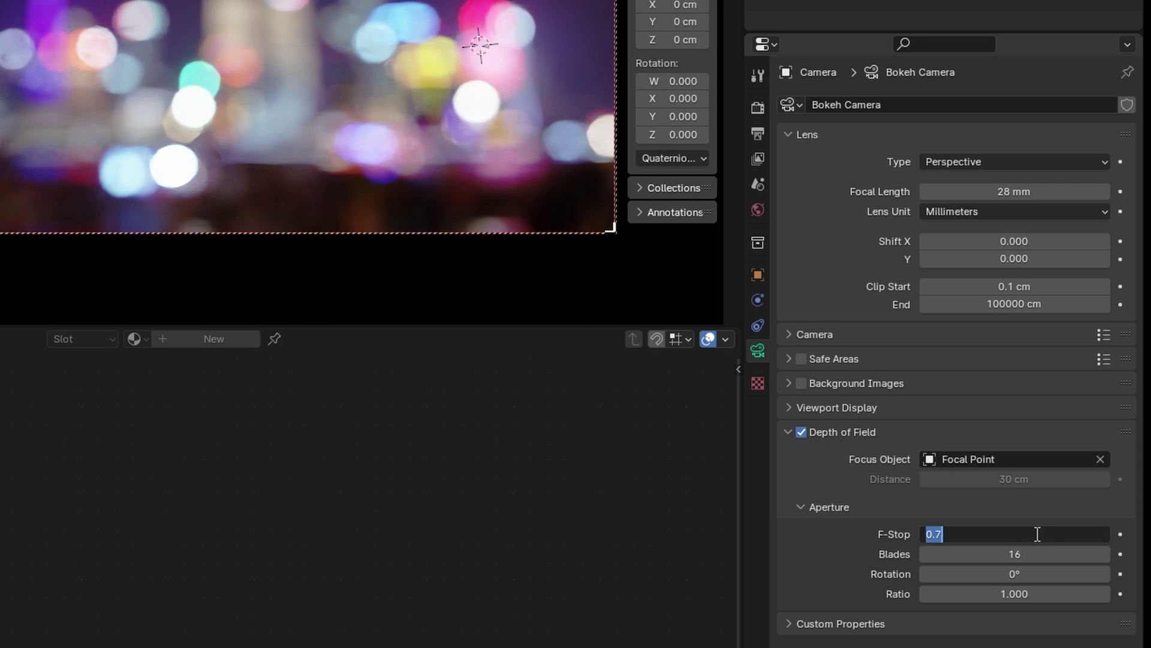
text(.6)
key(Return)
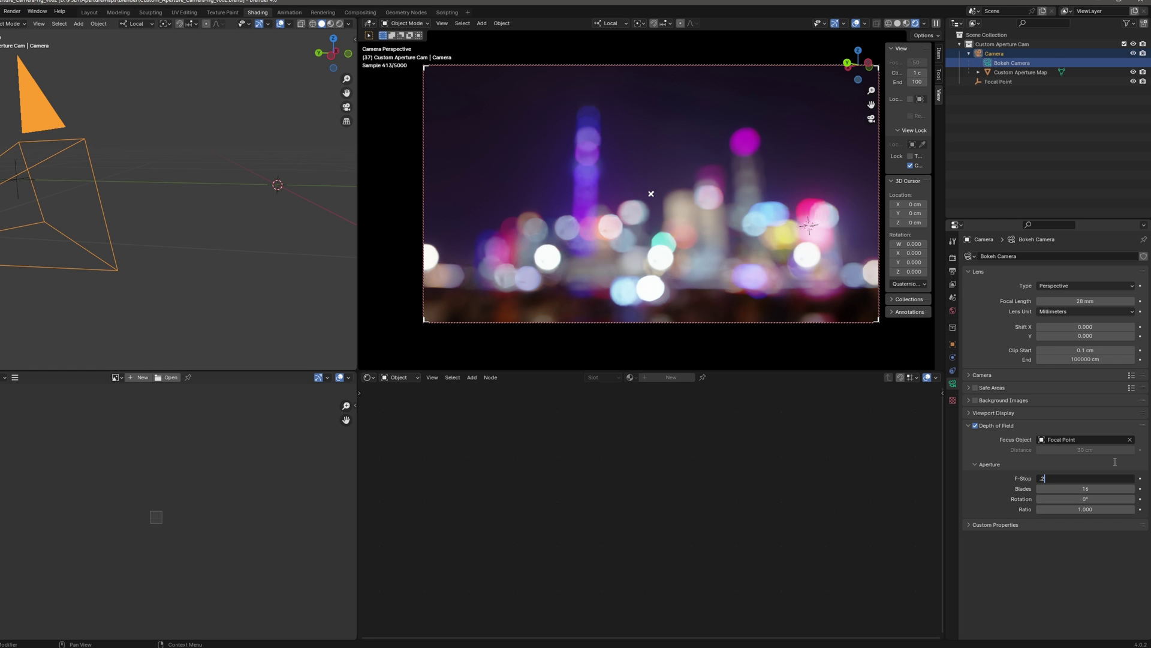
key(Return)
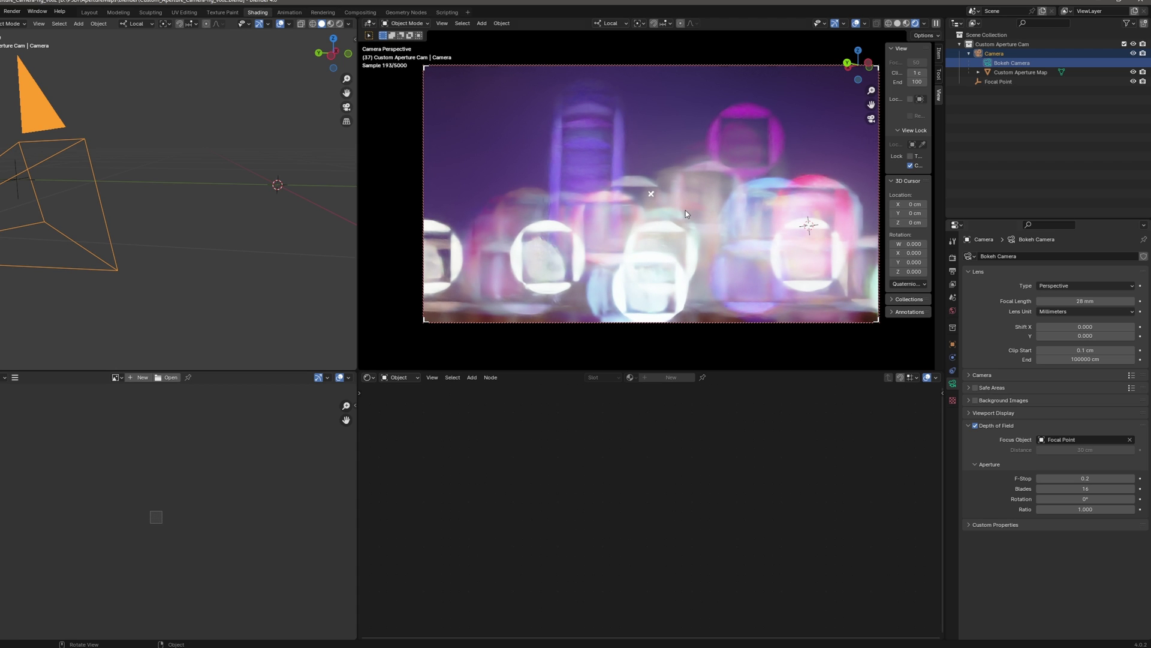
key(ctrl+z)
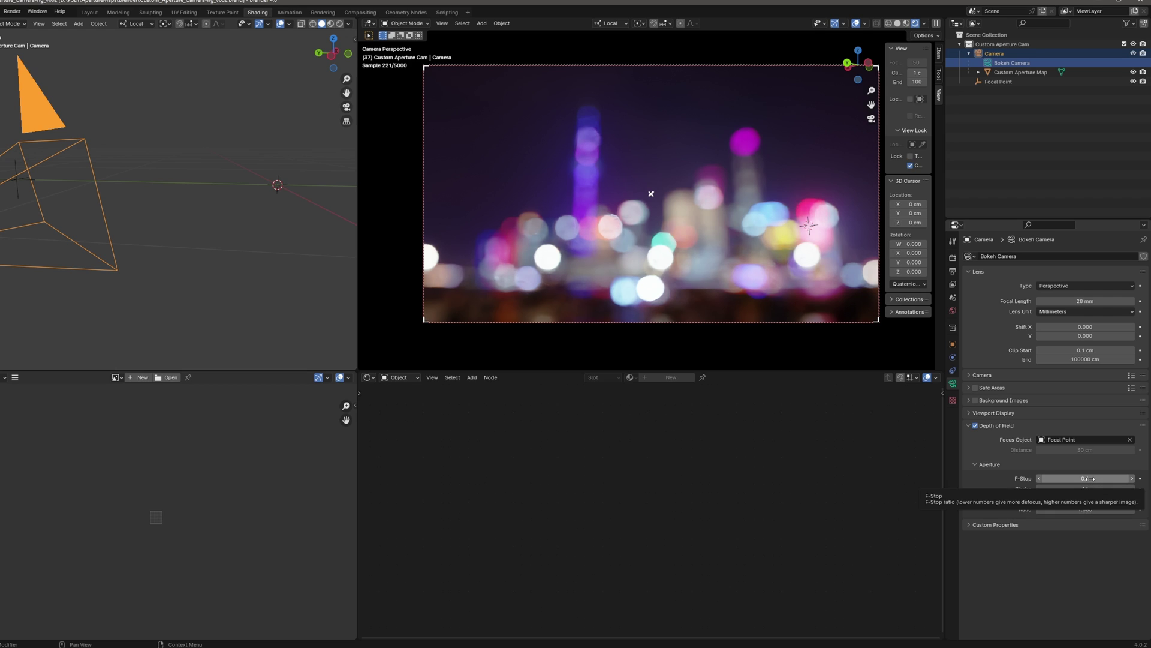
- Load the round aberration aperture map from the OUT\JPEG folder onto the plate
click(1023, 72)
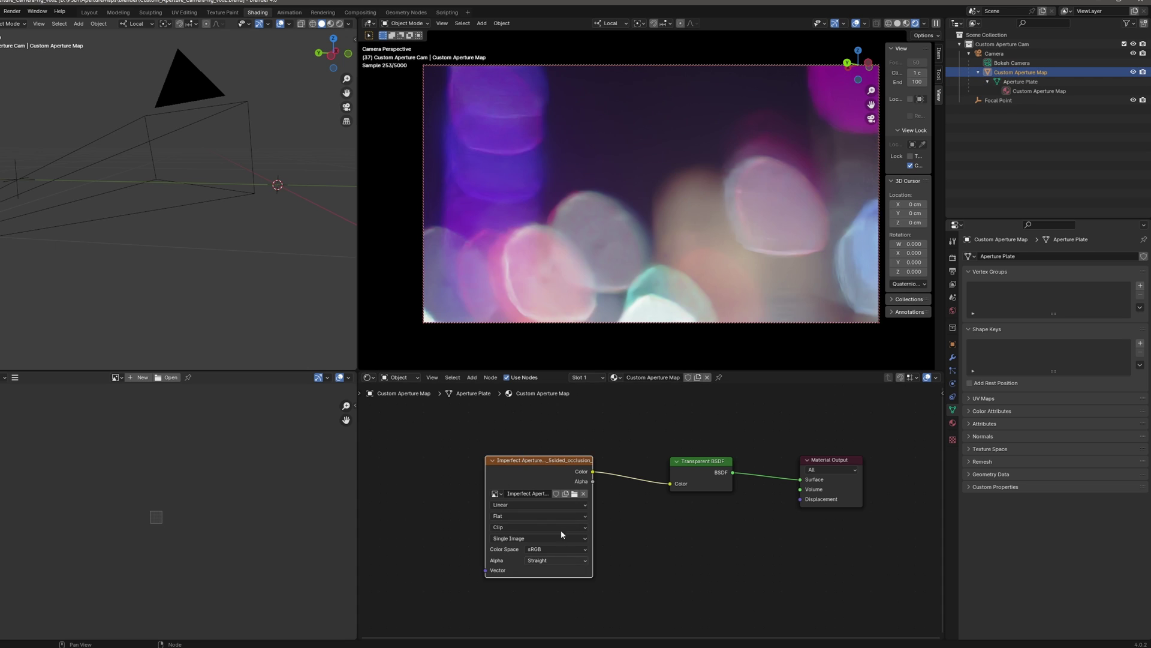
click(575, 494)
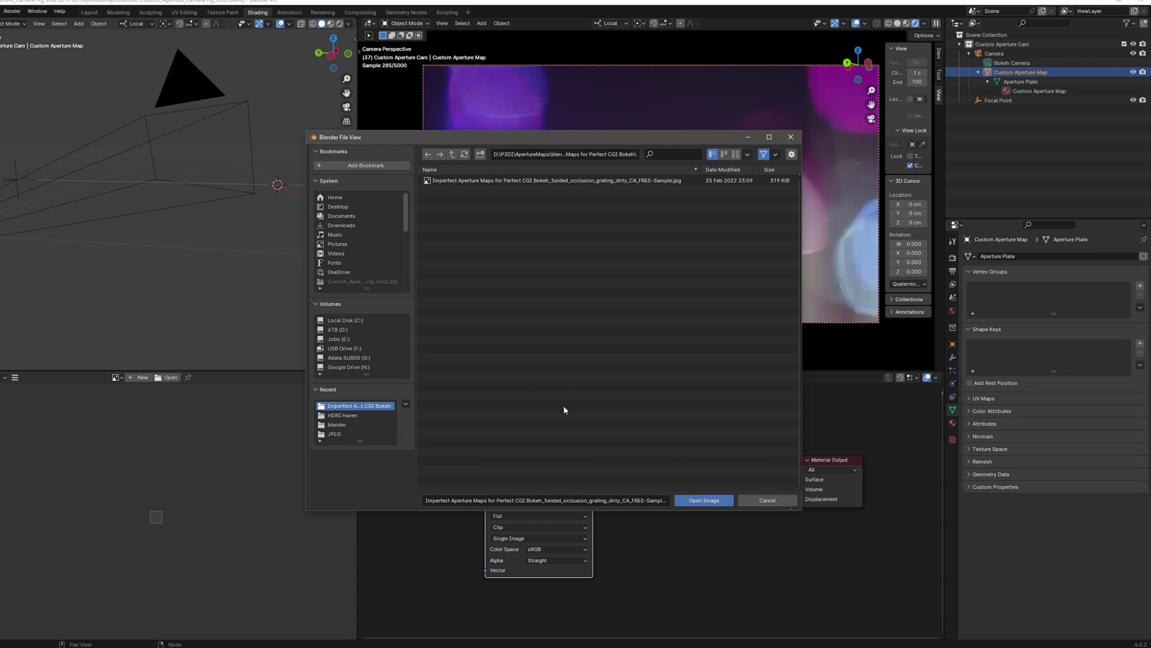
click(360, 433)
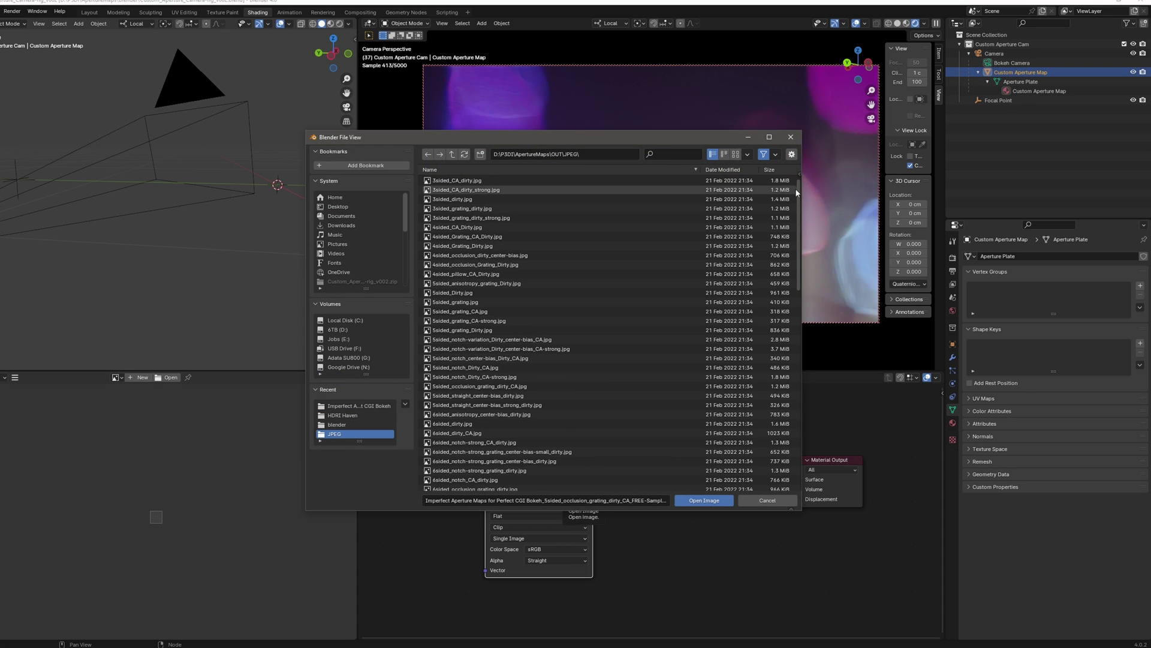
drag(798, 188, 803, 403)
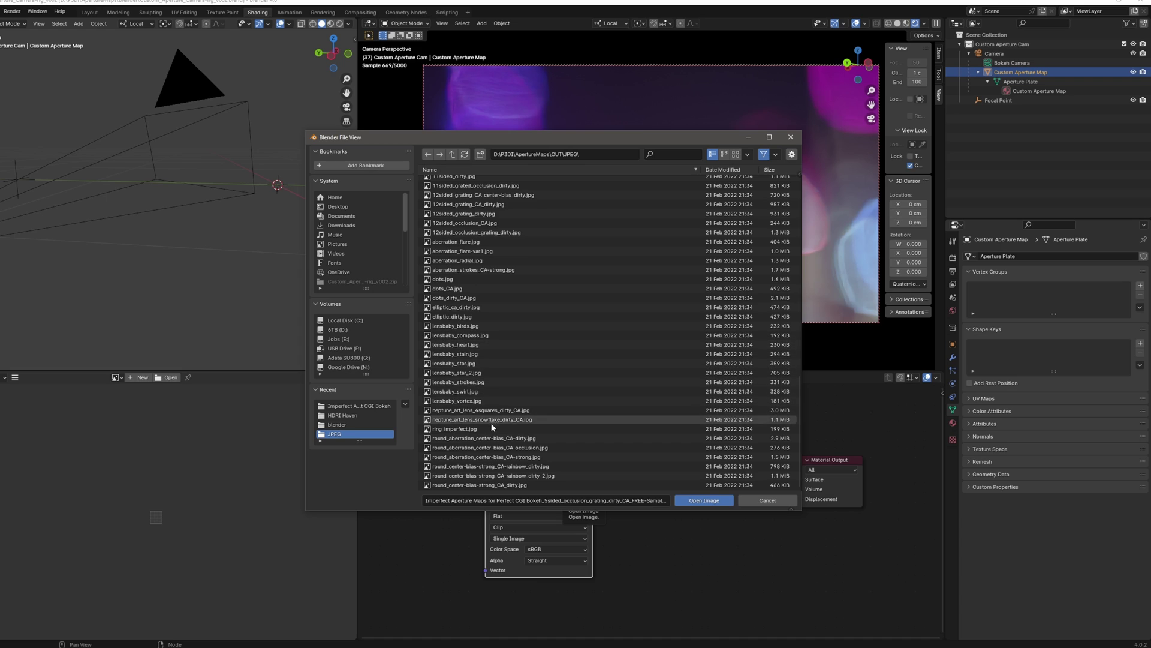
click(485, 438)
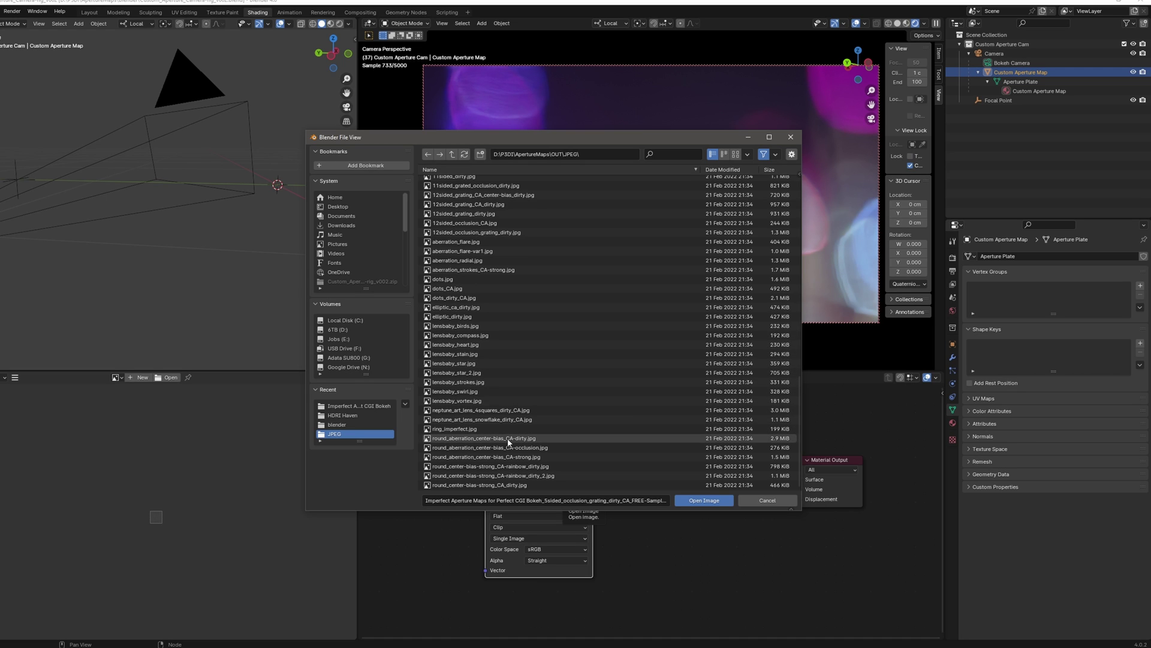
double_click(508, 438)
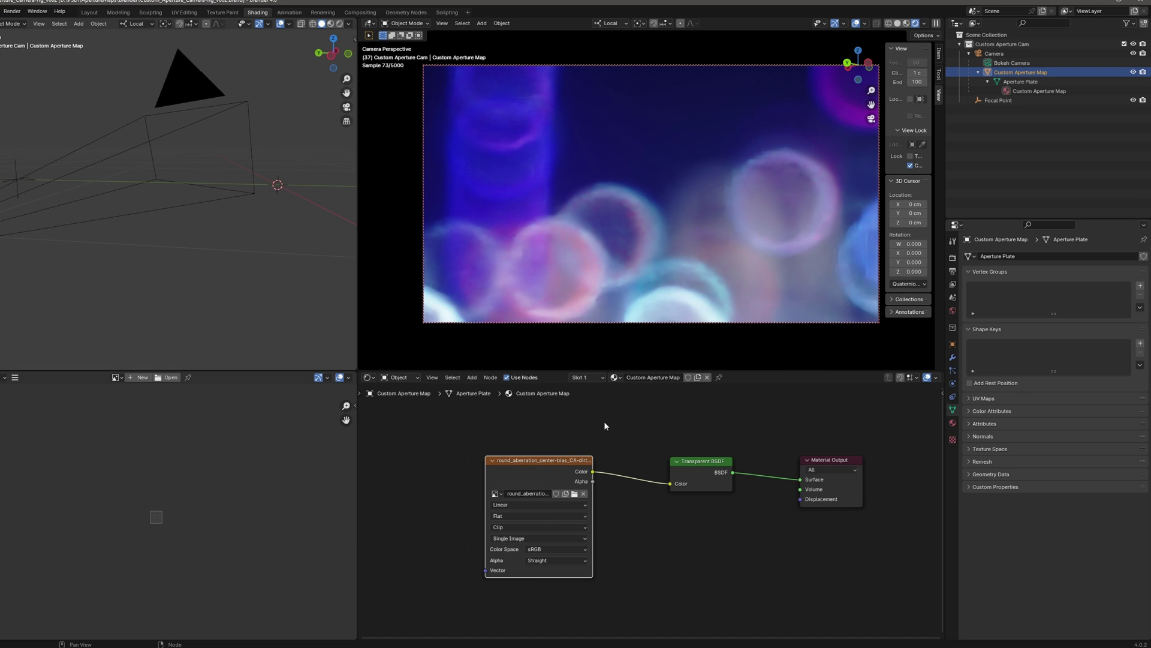
- Replace it with the strong five-sided notch aperture map
click(574, 494)
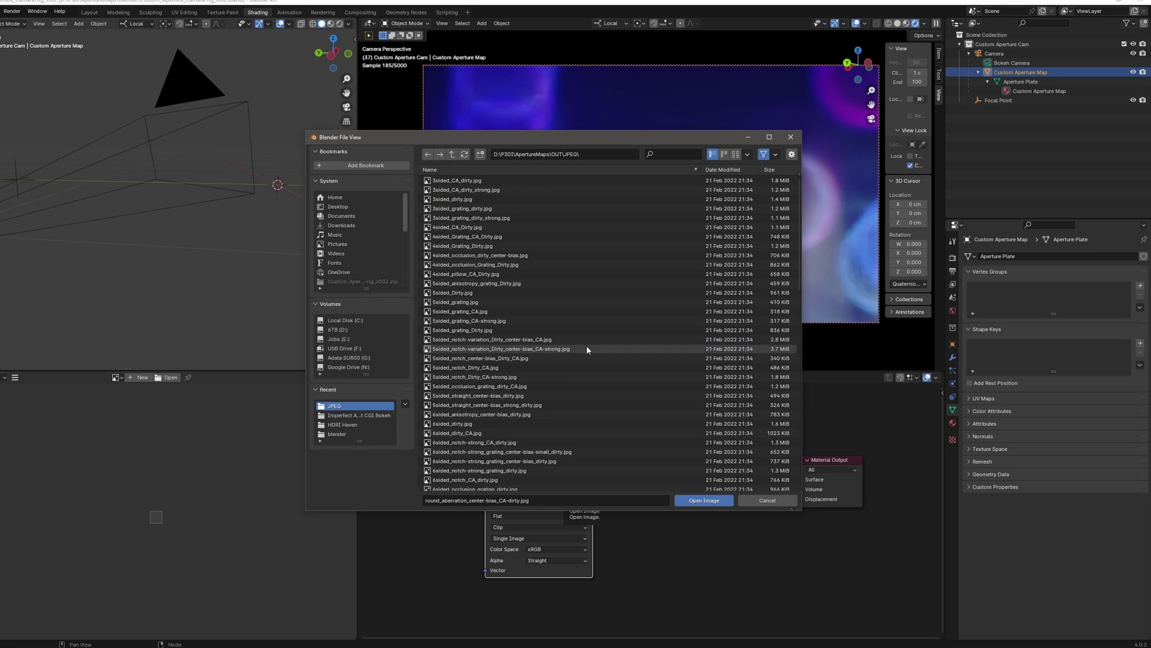
click(544, 339)
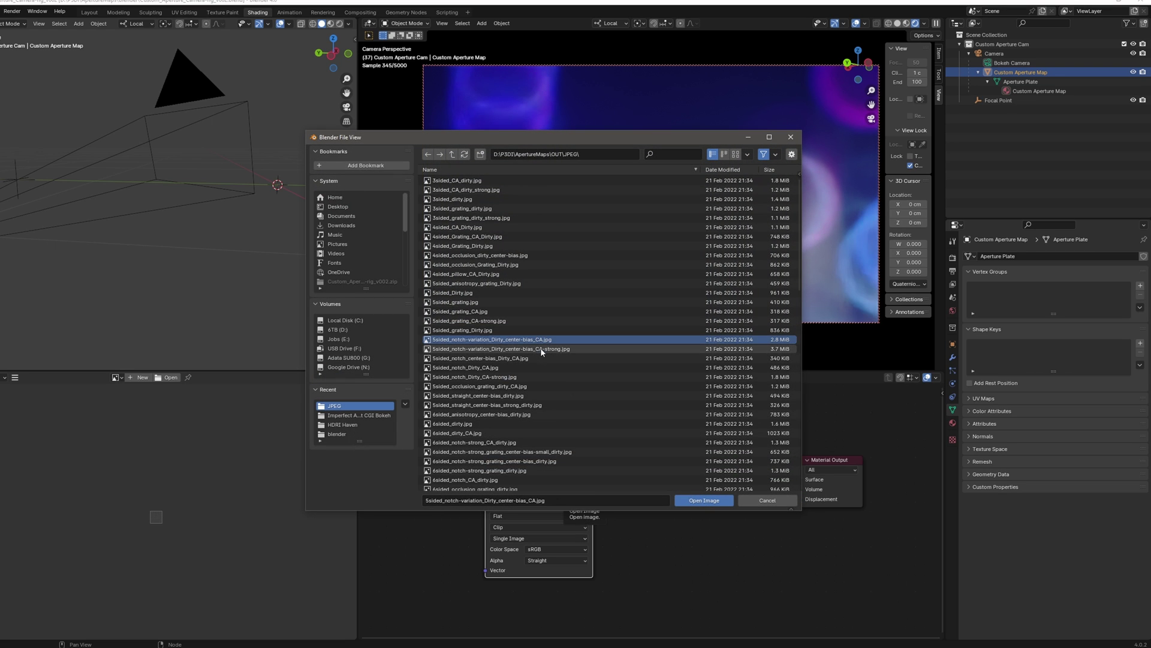
click(547, 349)
double_click(548, 349)
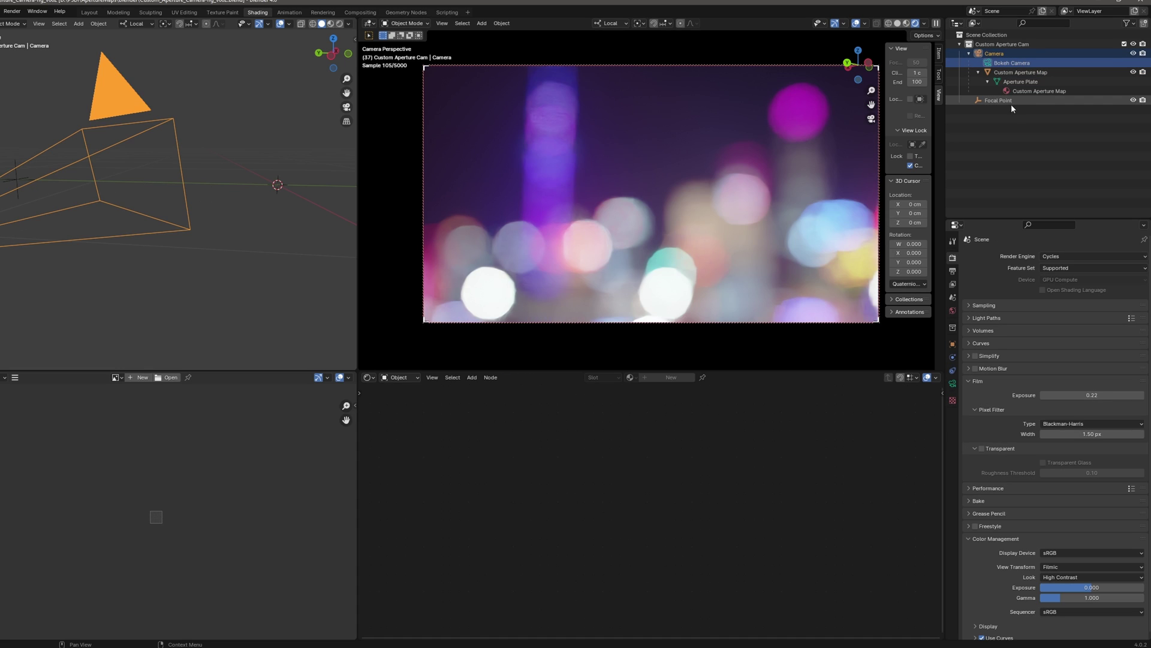
- Move the Focal Point empty next to a Suzanne head
click(1007, 102)
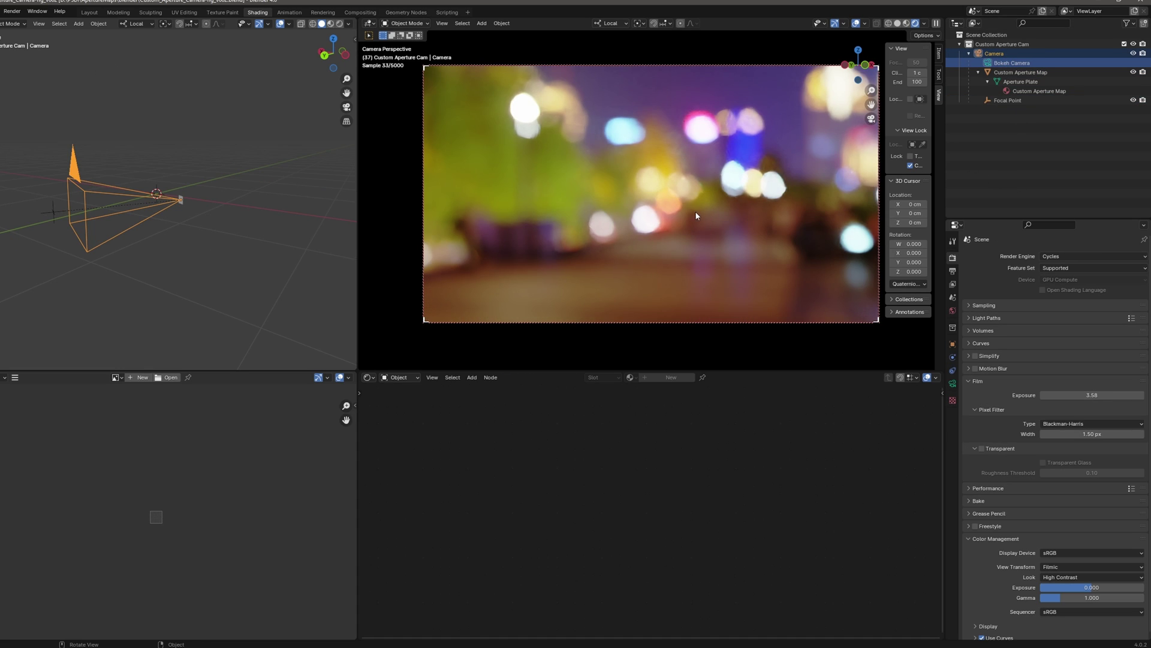
click(1029, 102)
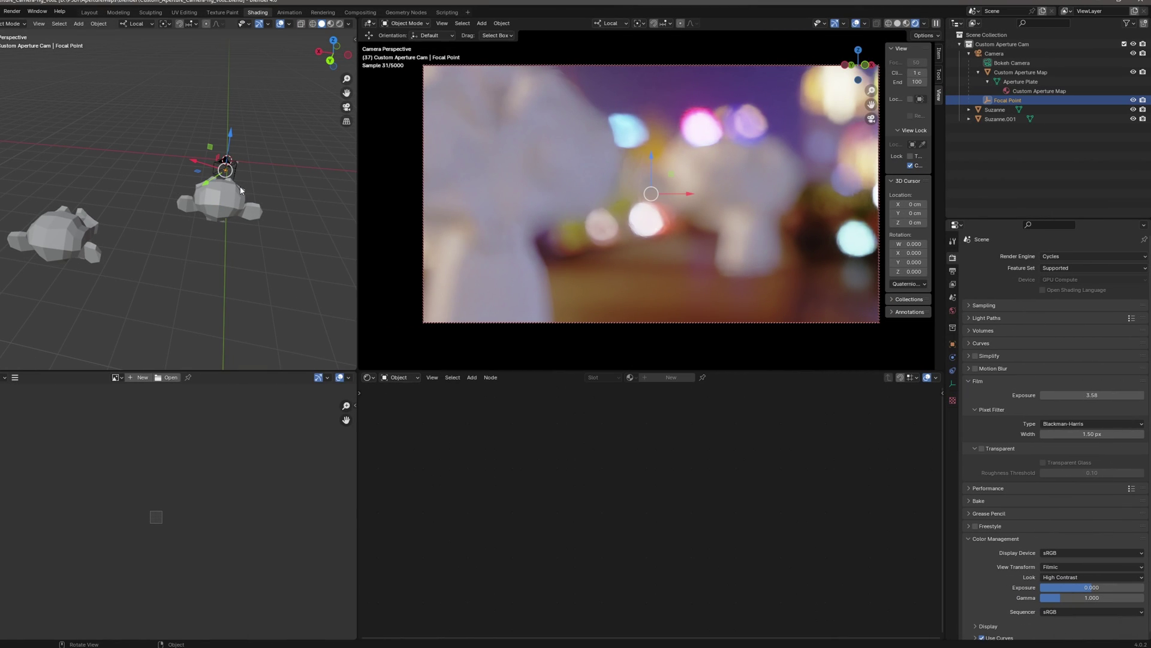
middle_drag(241, 190, 266, 234)
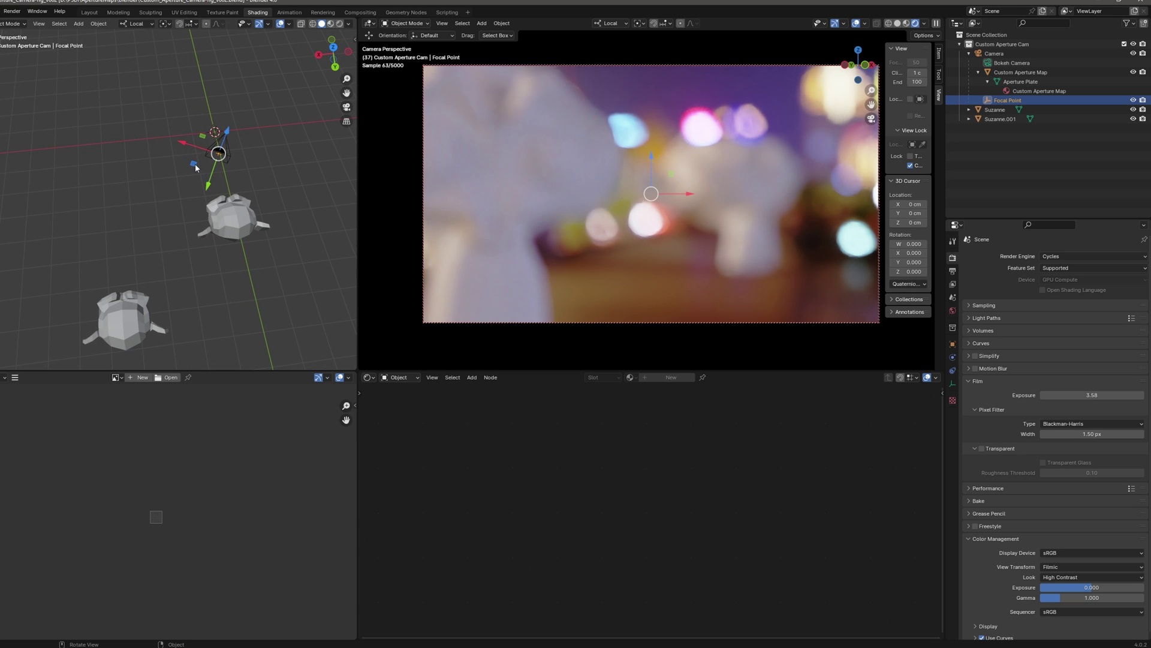
drag(196, 167, 207, 223)
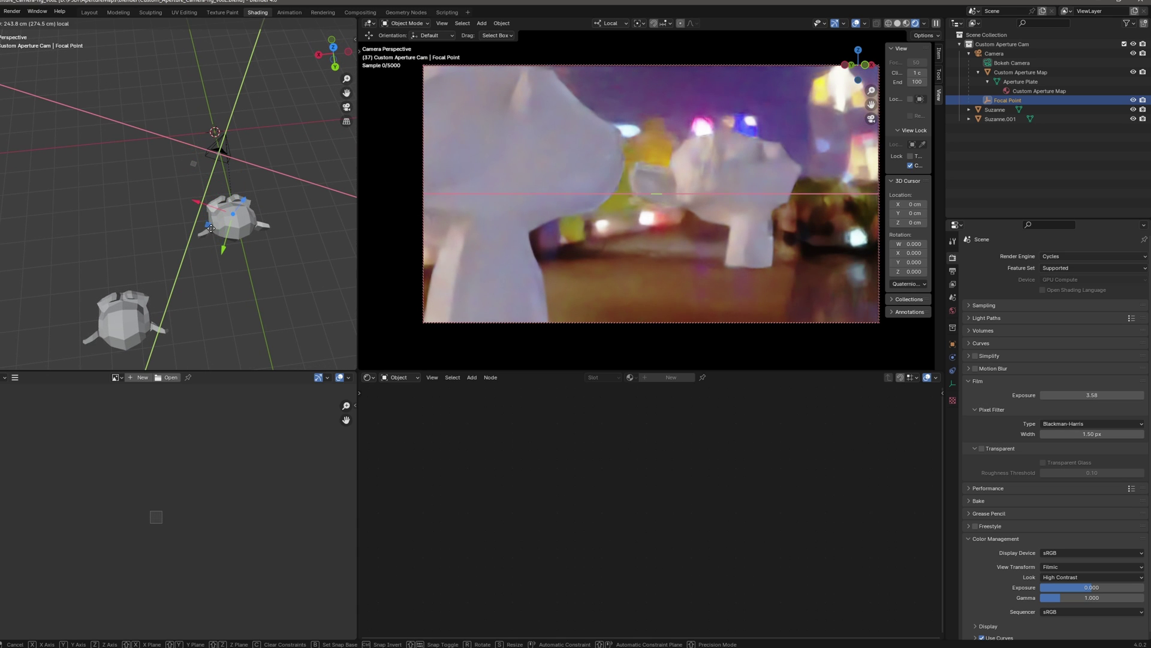
- Clear the Bokeh Camera's focus object and set its focus distance onto the Suzanne heads
click(1011, 63)
click(953, 383)
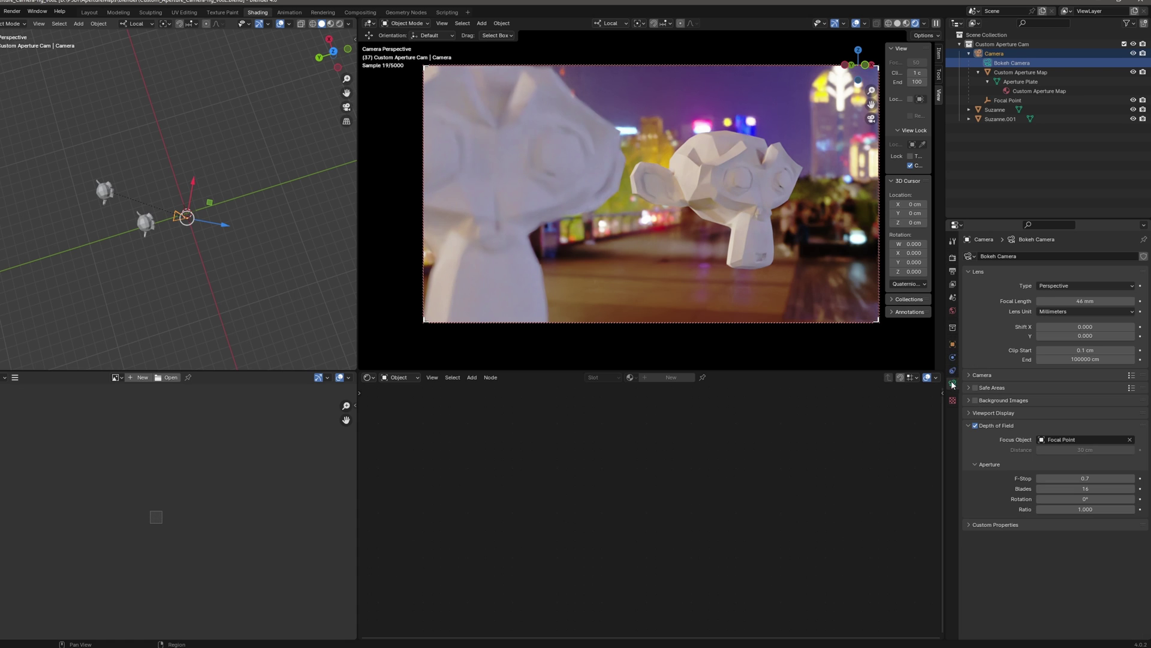
click(1130, 440)
mouse_move(1097, 453)
mouse_down()
mouse_move(1130, 452)
mouse_move(1084, 450)
mouse_up()
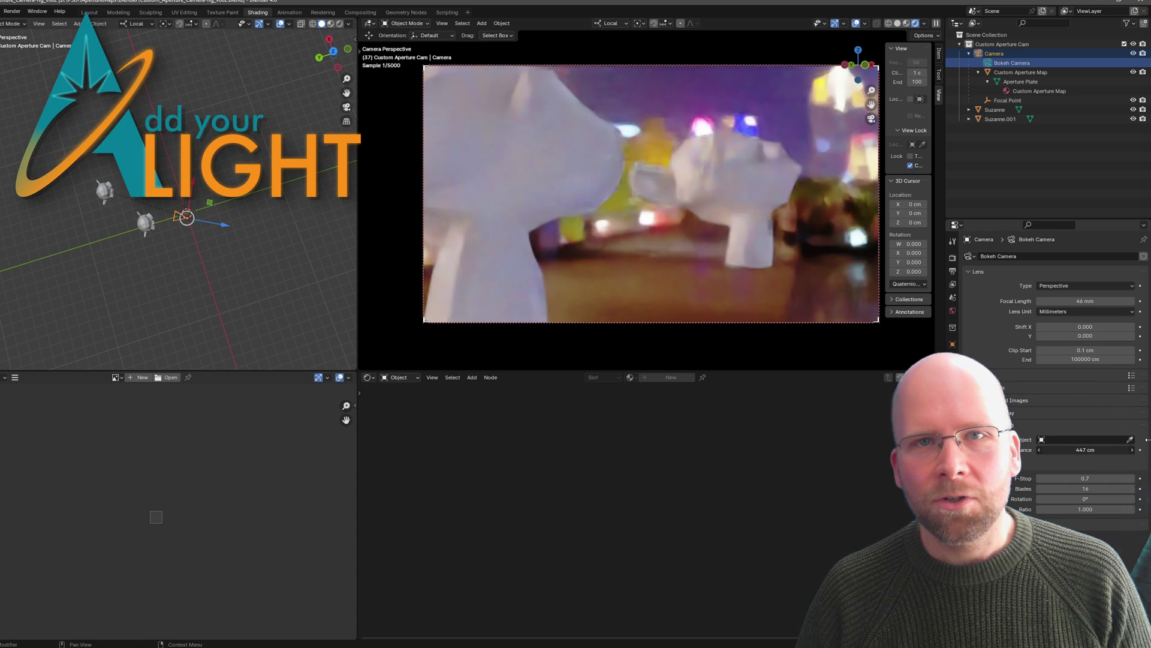